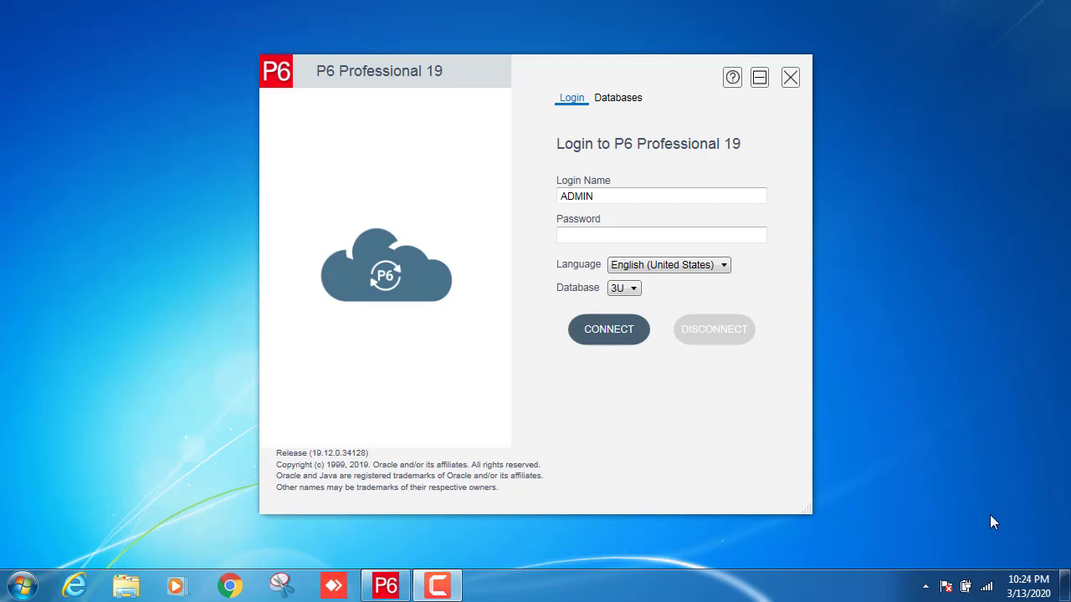
- Add a new database with alias 'WAHEED & CO' and the P6 Pro Standalone (SQLite) driver
{"action": "left_click", "coordinate": [618, 103]}
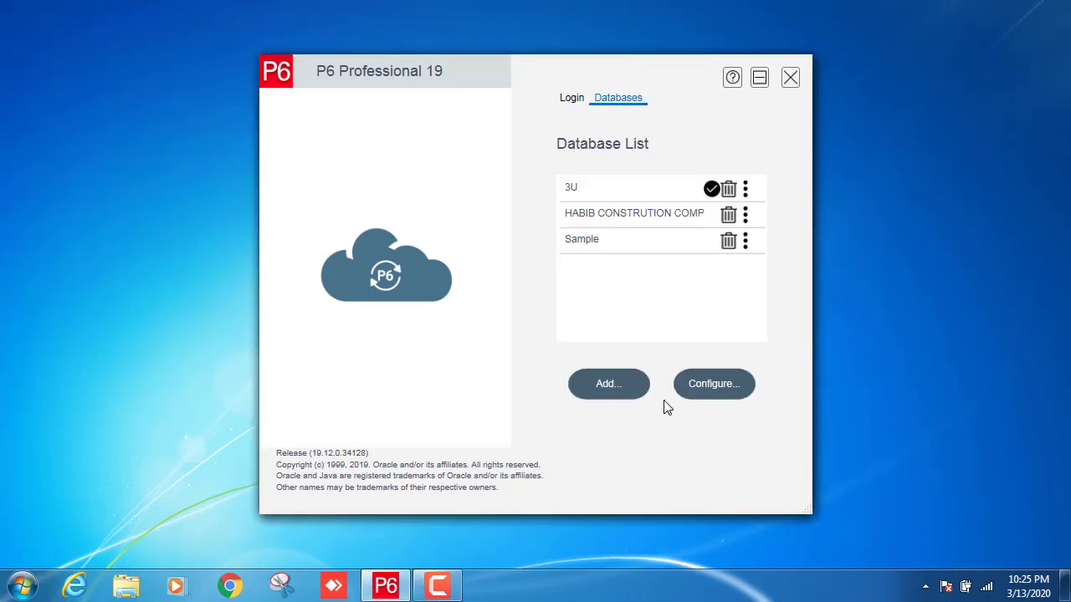
{"action": "left_click", "coordinate": [620, 386]}
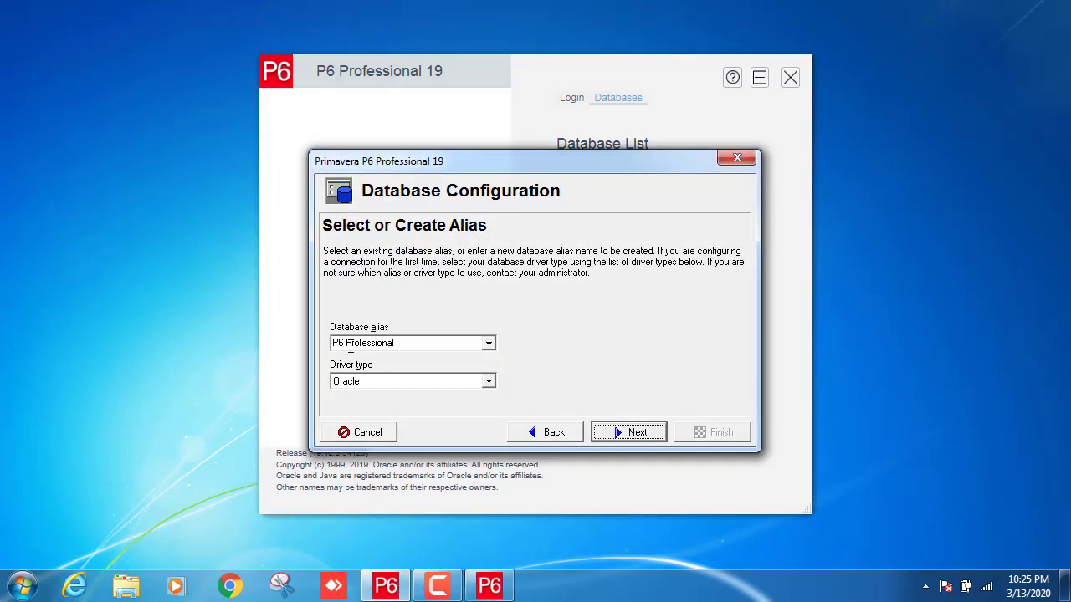
{"action": "left_click", "coordinate": [418, 344]}
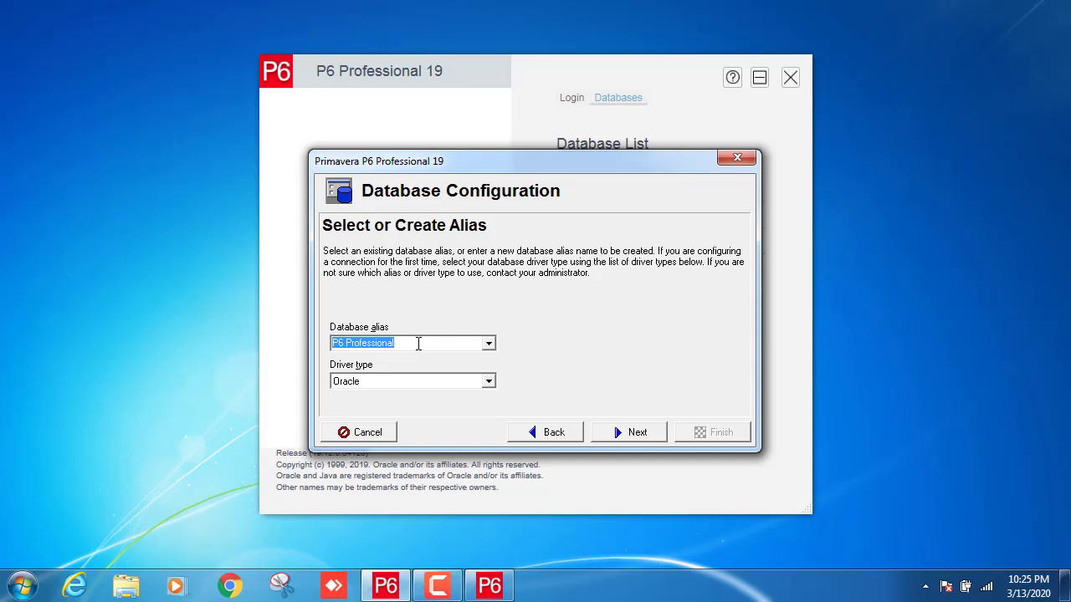
{"action": "type", "text": "wa"}
{"action": "key", "text": "BackSpace"}
{"action": "key", "text": "BackSpace"}
{"action": "key", "text": "BackSpace"}
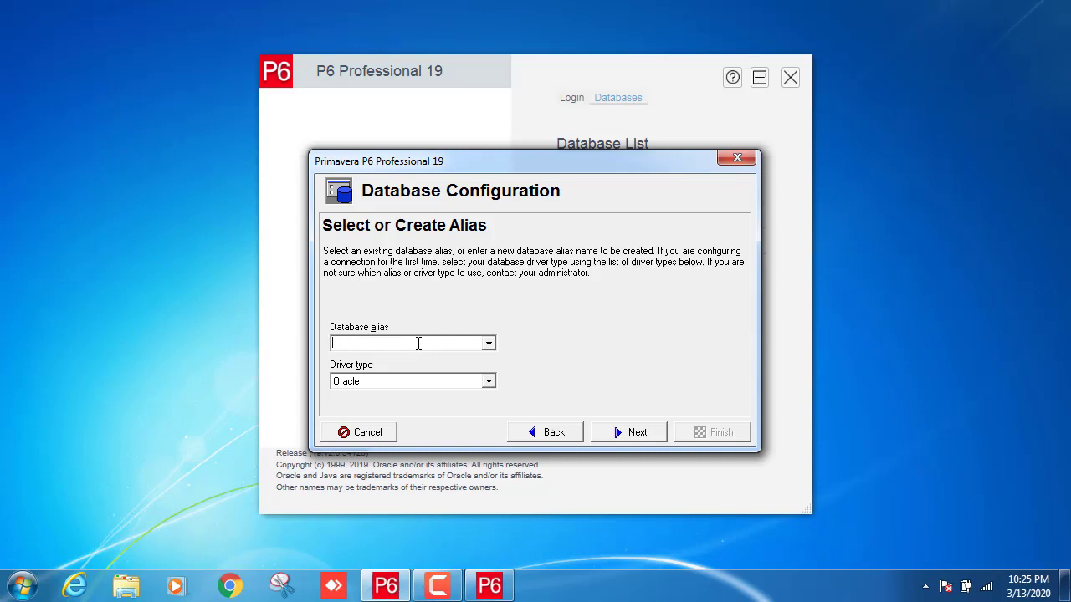
{"action": "type", "text": "WAHEED & "}
{"action": "type", "text": "CO"}
{"action": "left_click", "coordinate": [488, 381]}
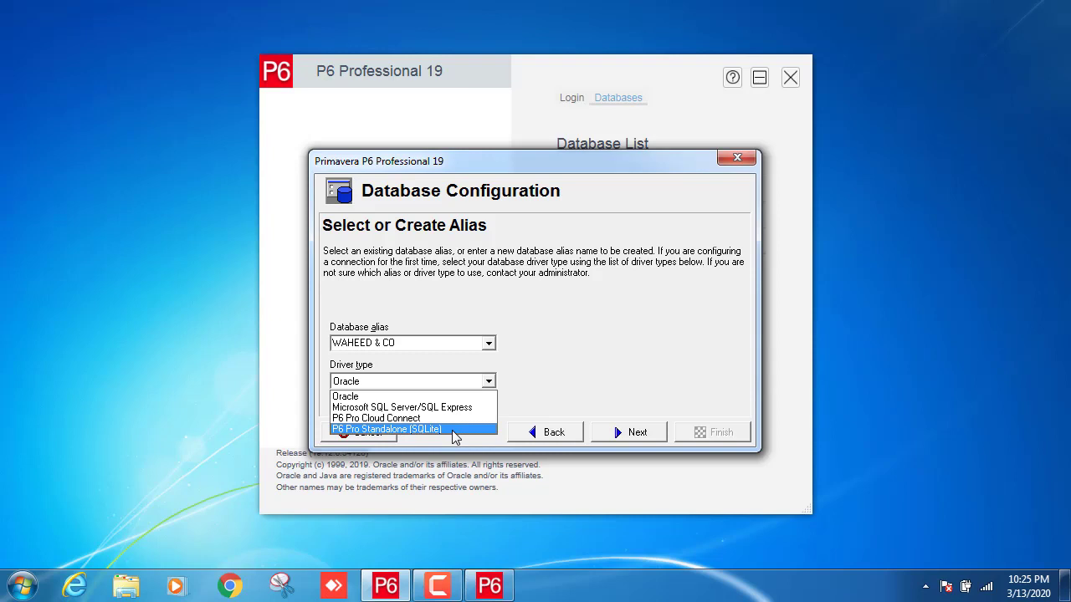
{"action": "left_click", "coordinate": [451, 430]}
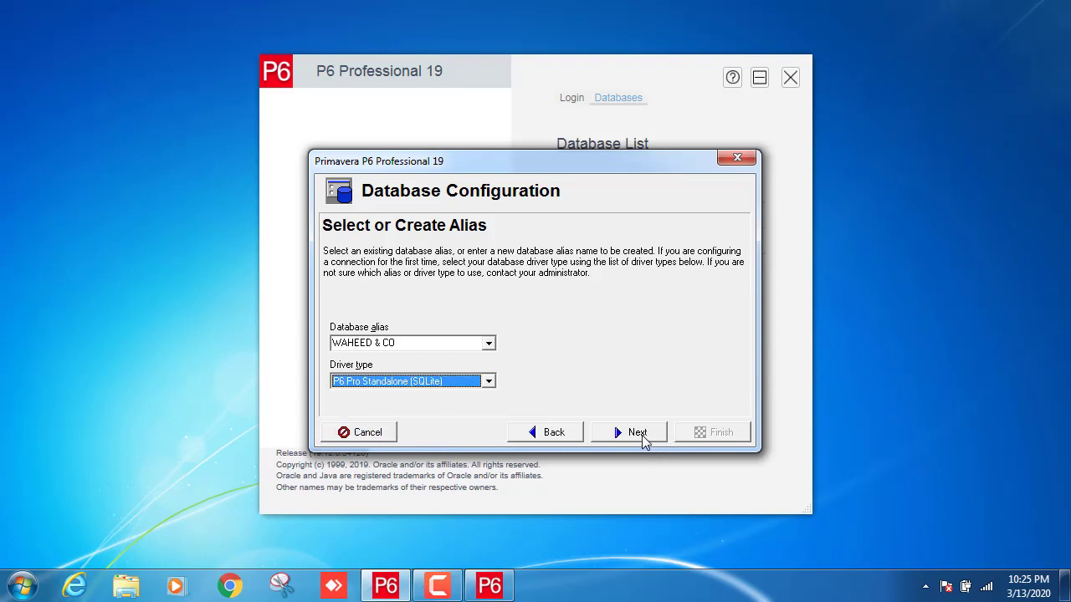
- Choose to add a new standalone database and connection
{"action": "left_click", "coordinate": [641, 436]}
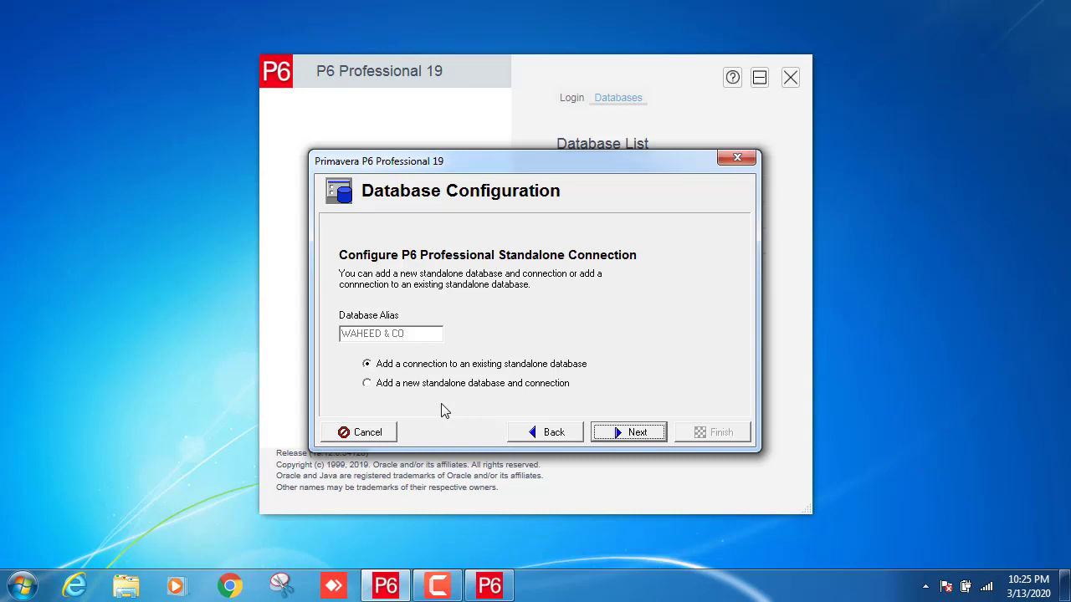
{"action": "left_click", "coordinate": [397, 387]}
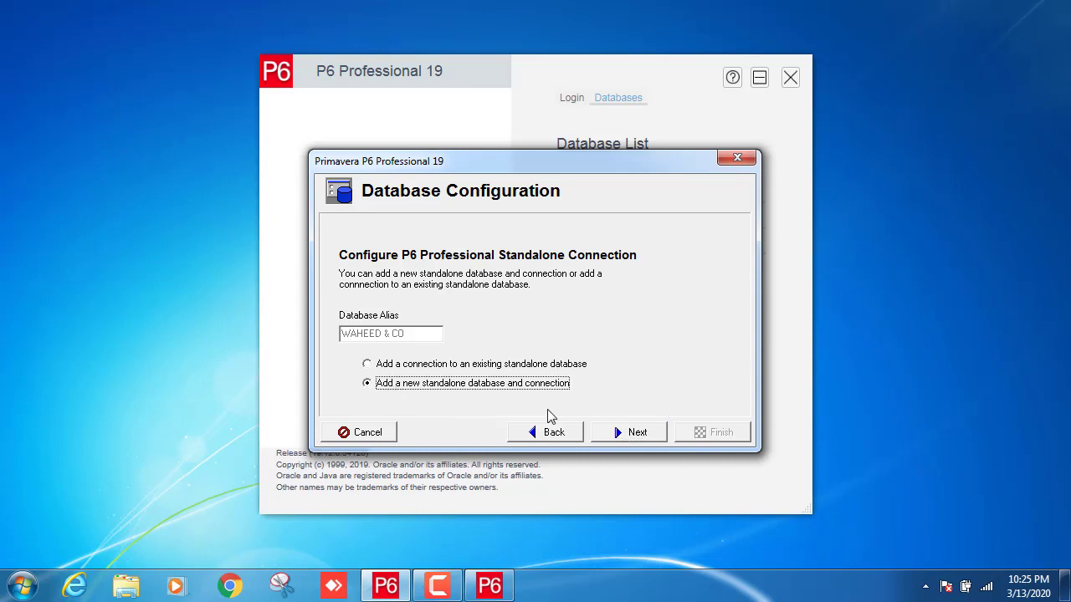
{"action": "left_click", "coordinate": [633, 435]}
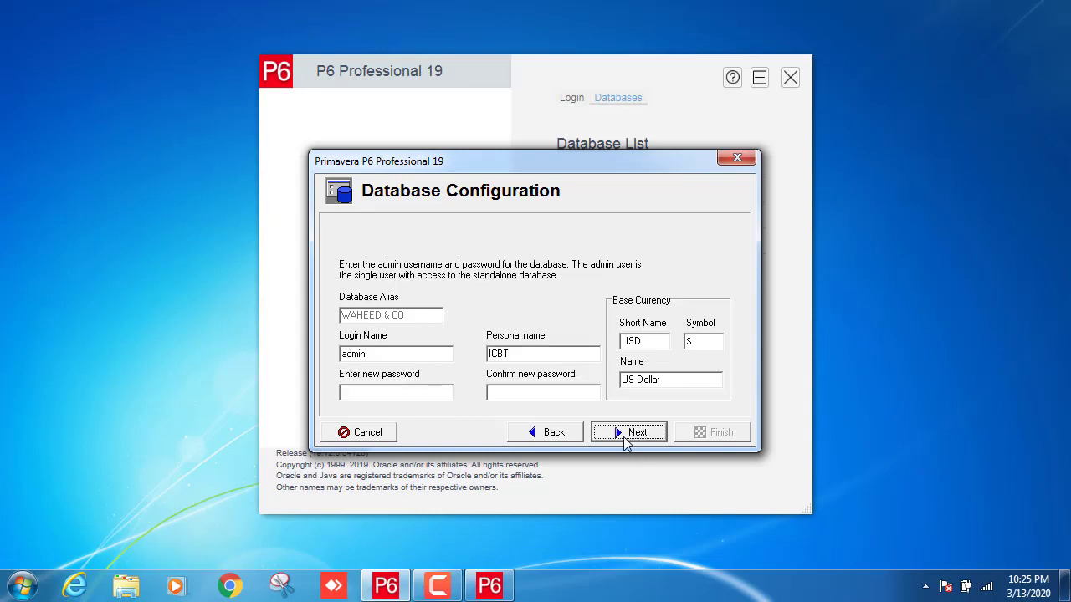
{"action": "left_click", "coordinate": [421, 393]}
{"action": "double_click", "coordinate": [360, 354]}
{"action": "right_click", "coordinate": [356, 353]}
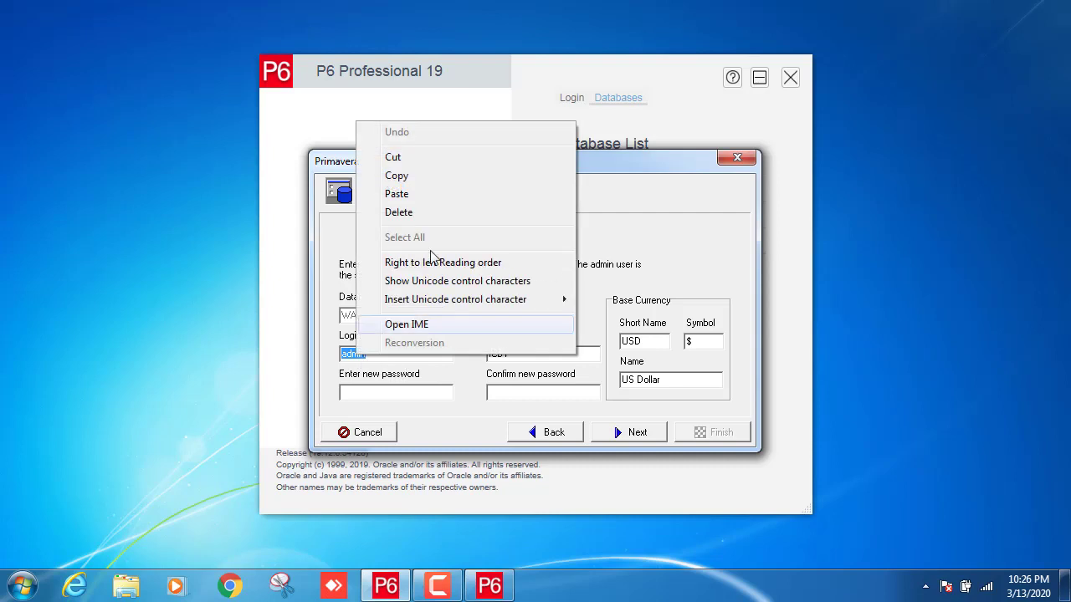
{"action": "left_click", "coordinate": [434, 178]}
{"action": "left_click", "coordinate": [408, 391]}
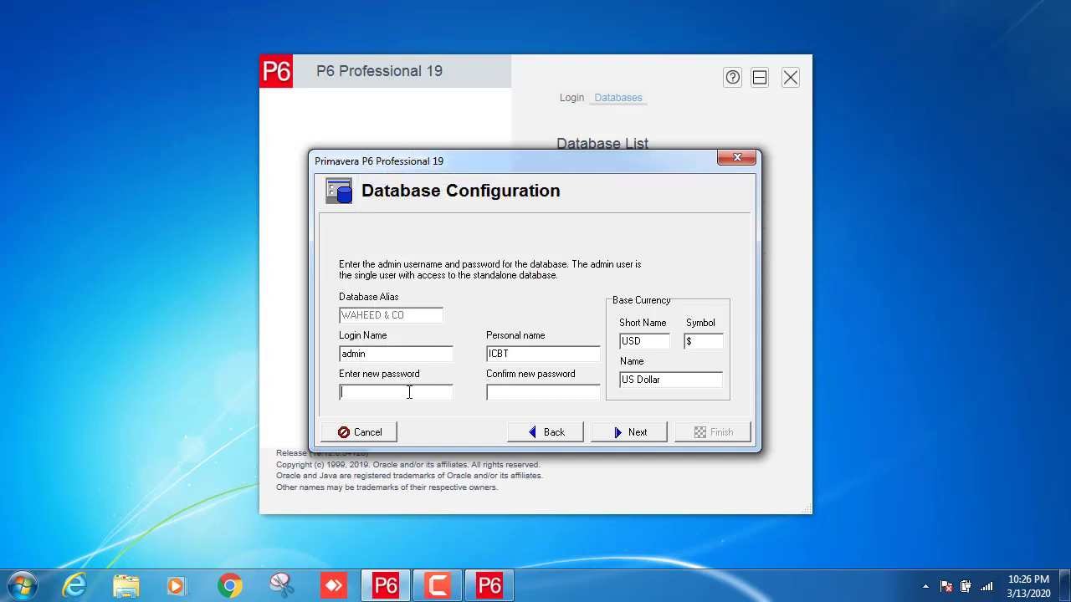
{"action": "right_click", "coordinate": [406, 390]}
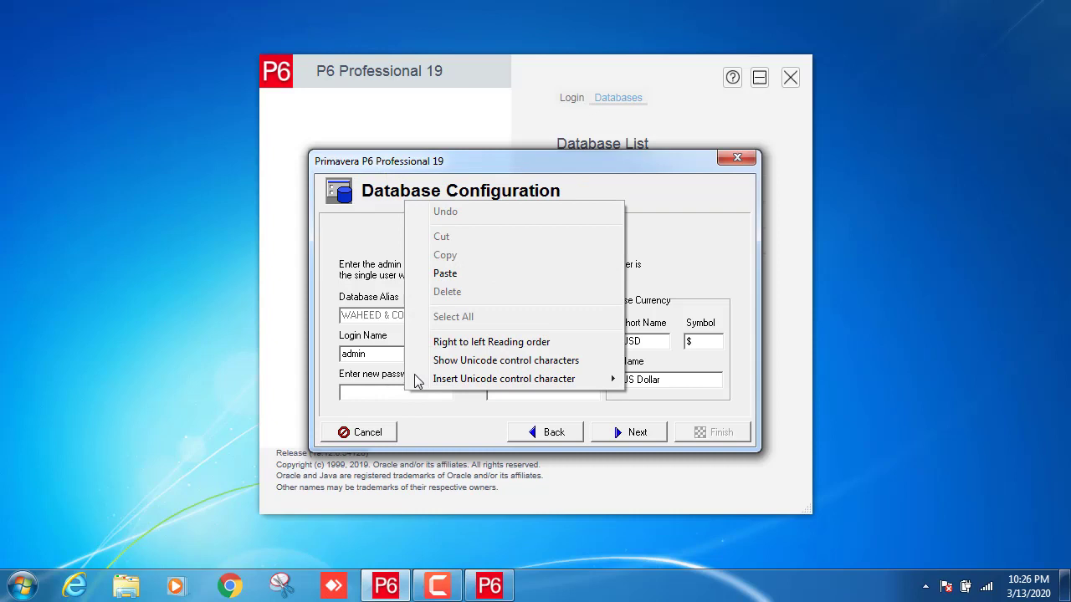
{"action": "left_click", "coordinate": [445, 273]}
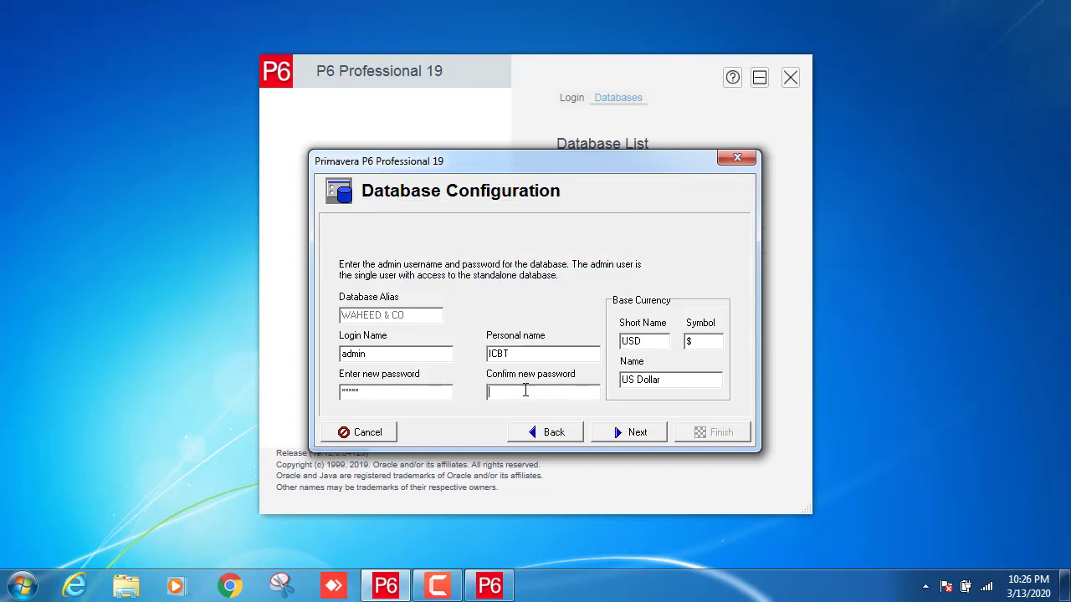
{"action": "right_click", "coordinate": [525, 391]}
{"action": "left_click", "coordinate": [552, 272]}
- Name the database file WAHEED in the P62020 folder on HP_TOOLS (E:)
{"action": "left_click", "coordinate": [640, 441]}
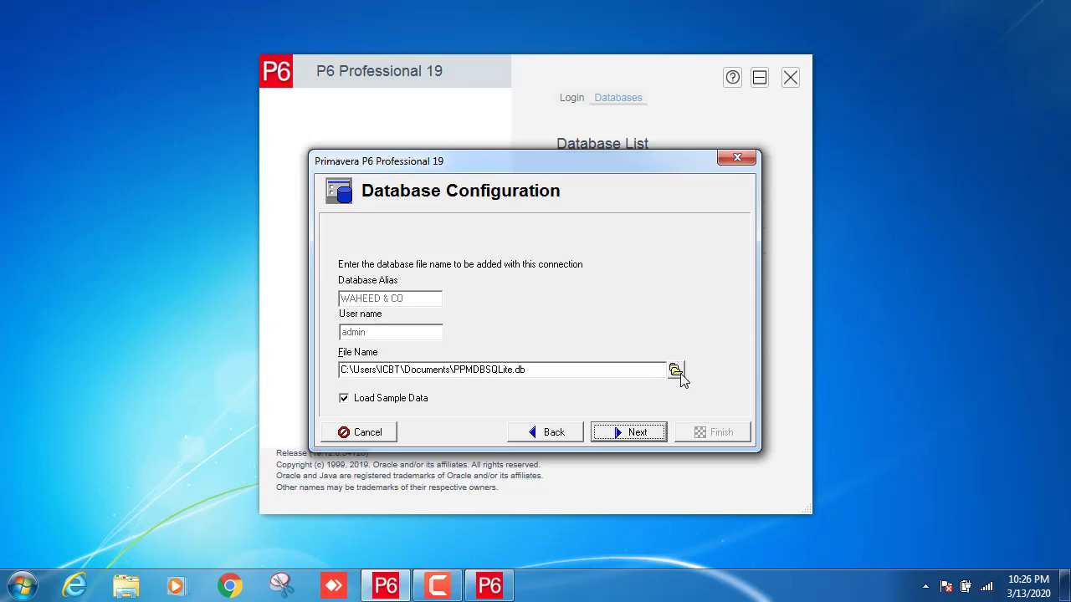
{"action": "left_click", "coordinate": [735, 114]}
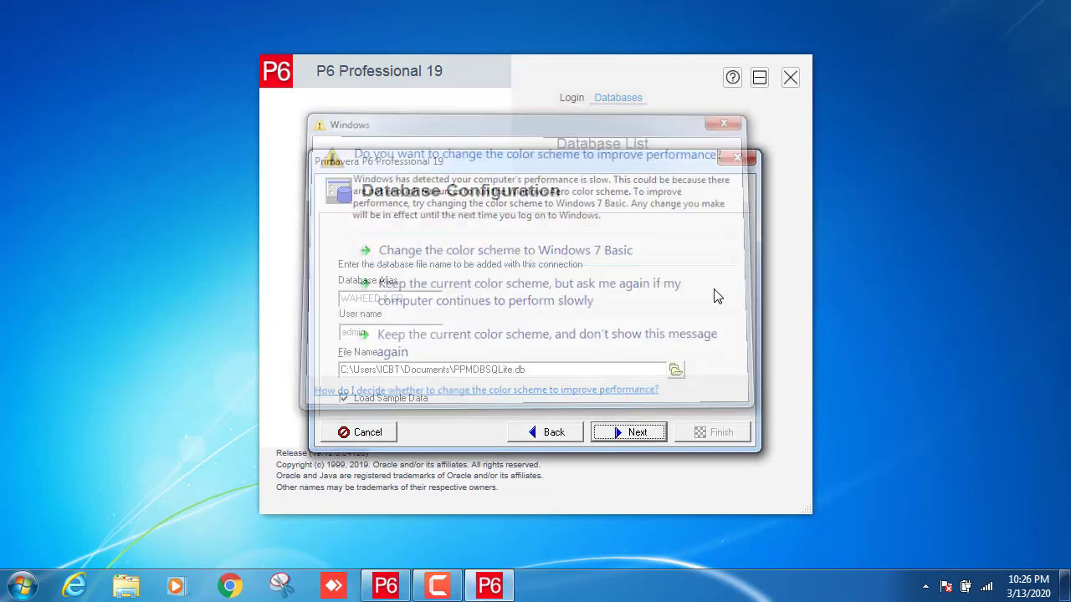
{"action": "left_click", "coordinate": [677, 369]}
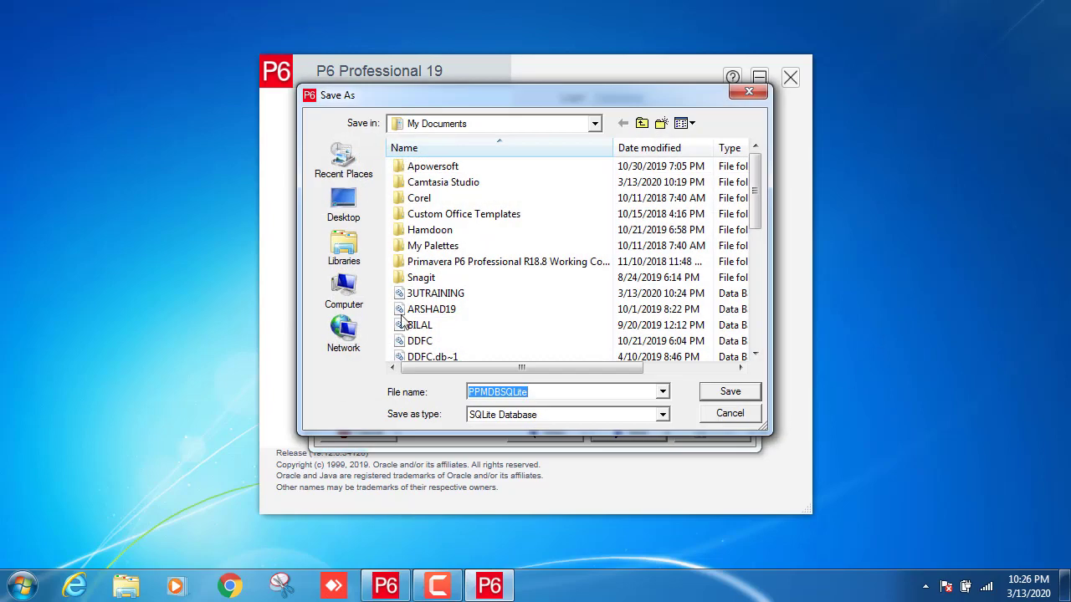
{"action": "left_click", "coordinate": [361, 299]}
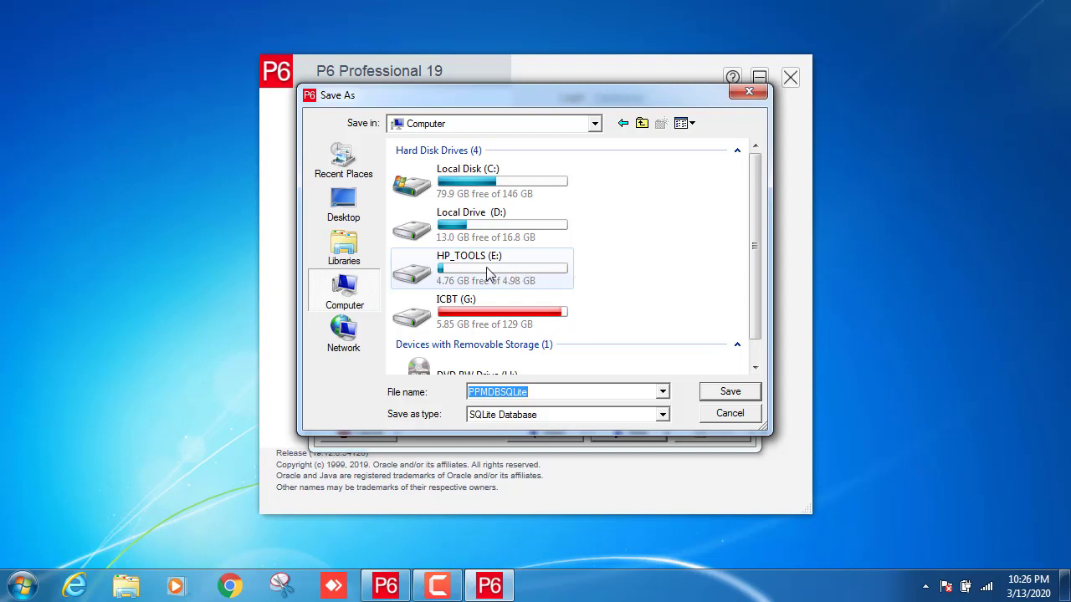
{"action": "double_click", "coordinate": [481, 269]}
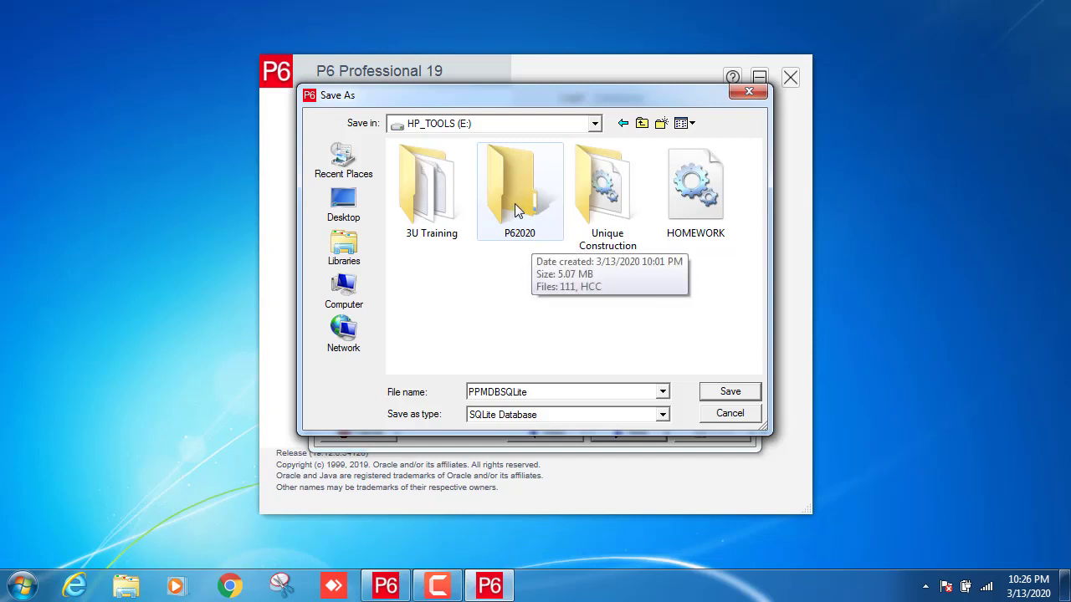
{"action": "left_click", "coordinate": [515, 203]}
{"action": "double_click", "coordinate": [527, 200]}
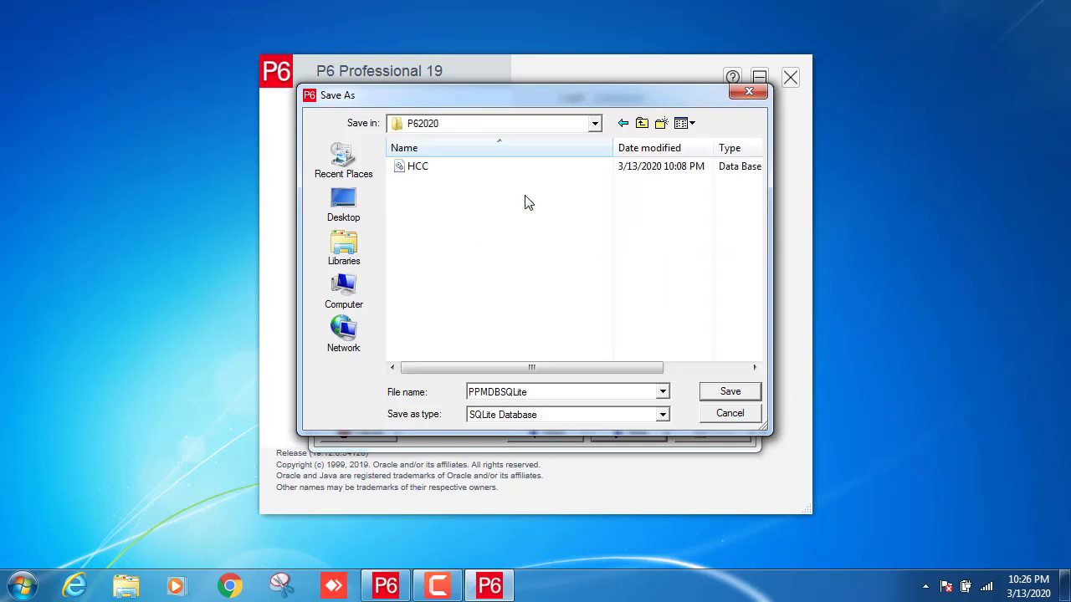
{"action": "double_click", "coordinate": [566, 392]}
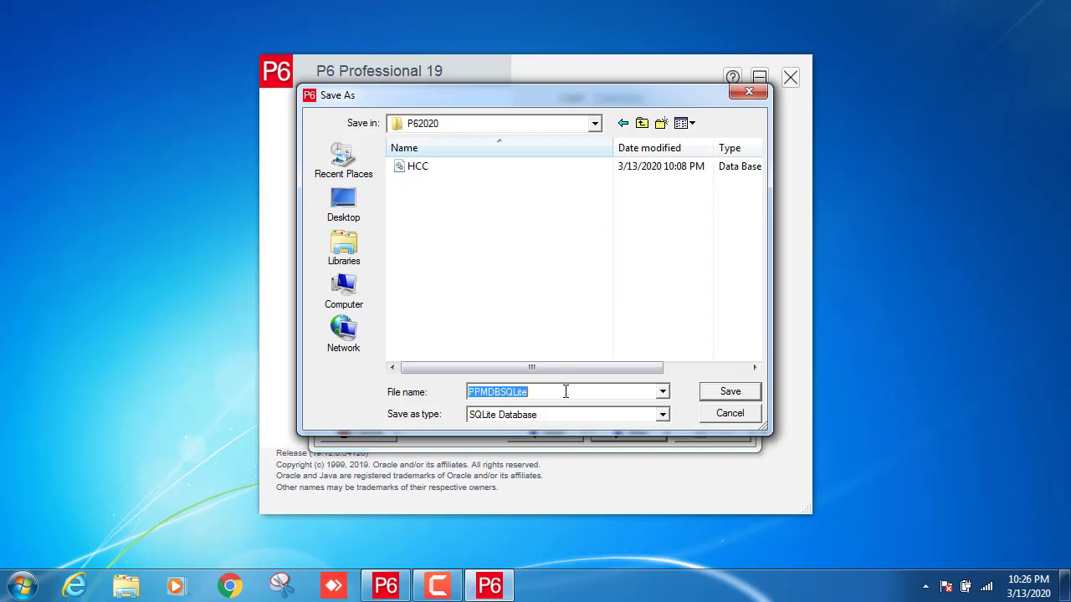
{"action": "type", "text": "WAHEED"}
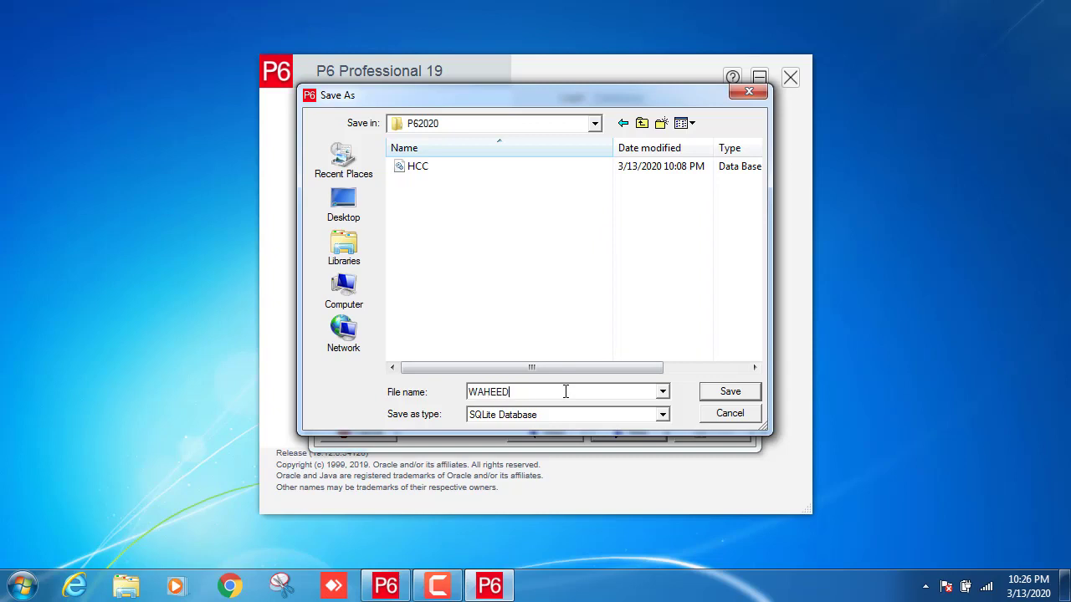
{"action": "type", "text": ".db"}
- Save as WAHEED.db, skip loading sample data, and finish creating the connection
{"action": "left_click", "coordinate": [731, 393]}
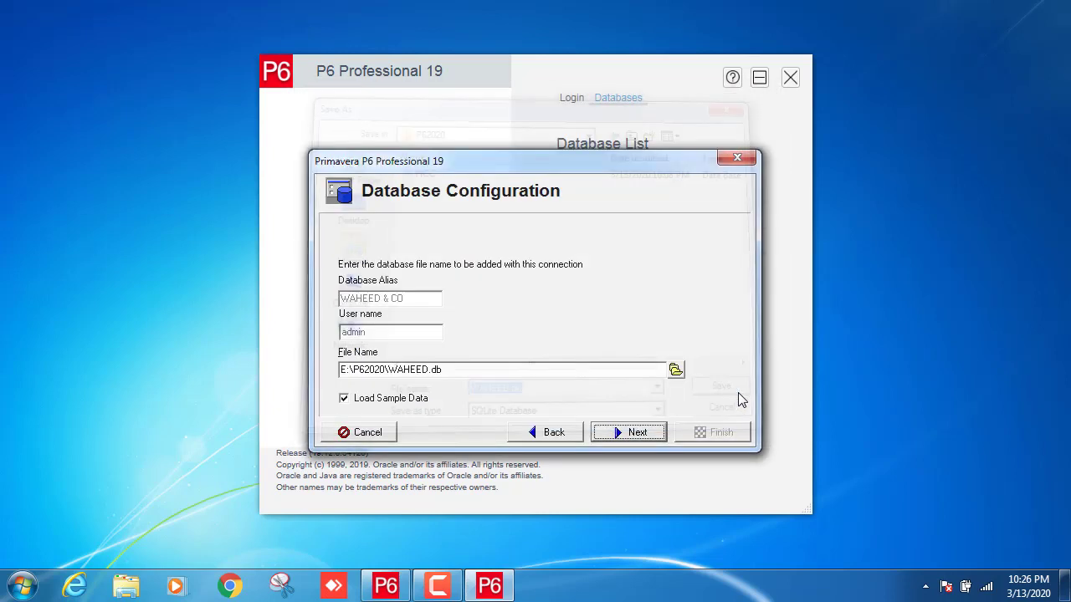
{"action": "left_click", "coordinate": [345, 400]}
{"action": "left_click", "coordinate": [633, 435]}
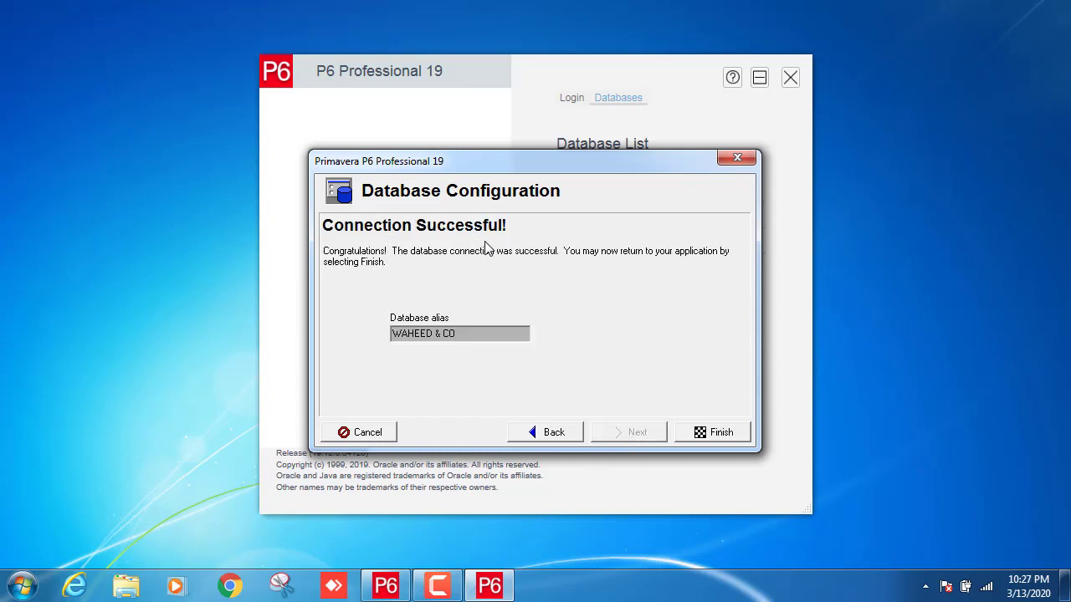
{"action": "left_click", "coordinate": [732, 437]}
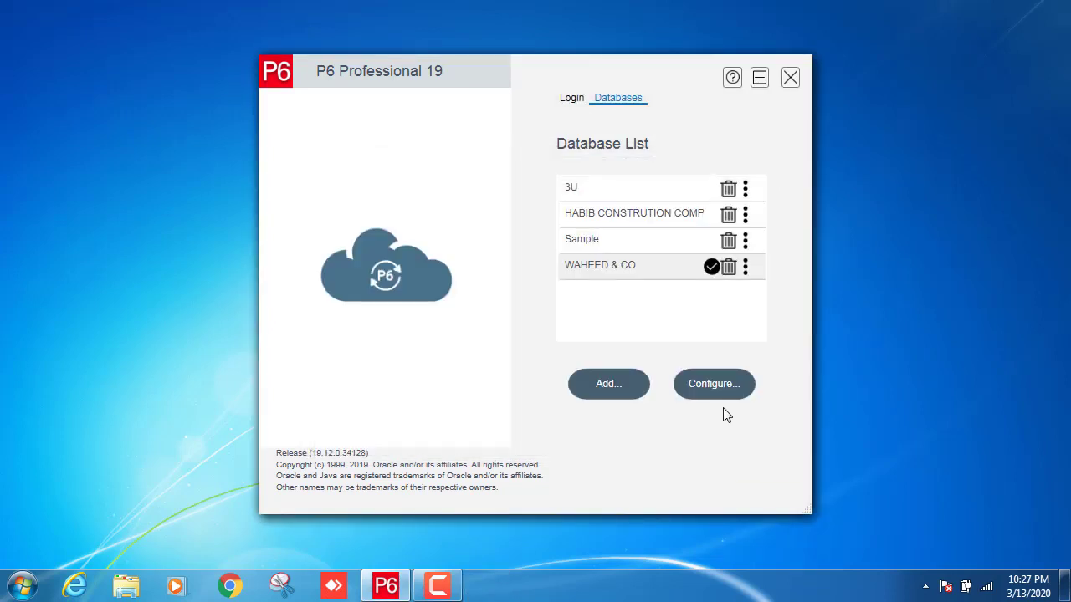
- Log in to the WAHEED & CO database with the admin password
{"action": "left_click", "coordinate": [571, 100]}
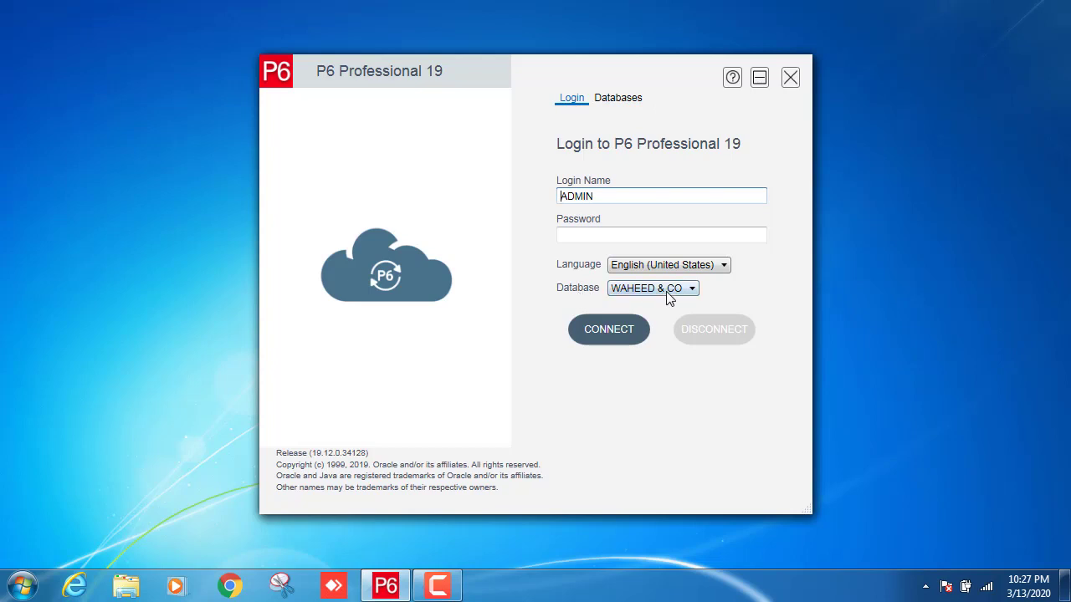
{"action": "left_click", "coordinate": [690, 289]}
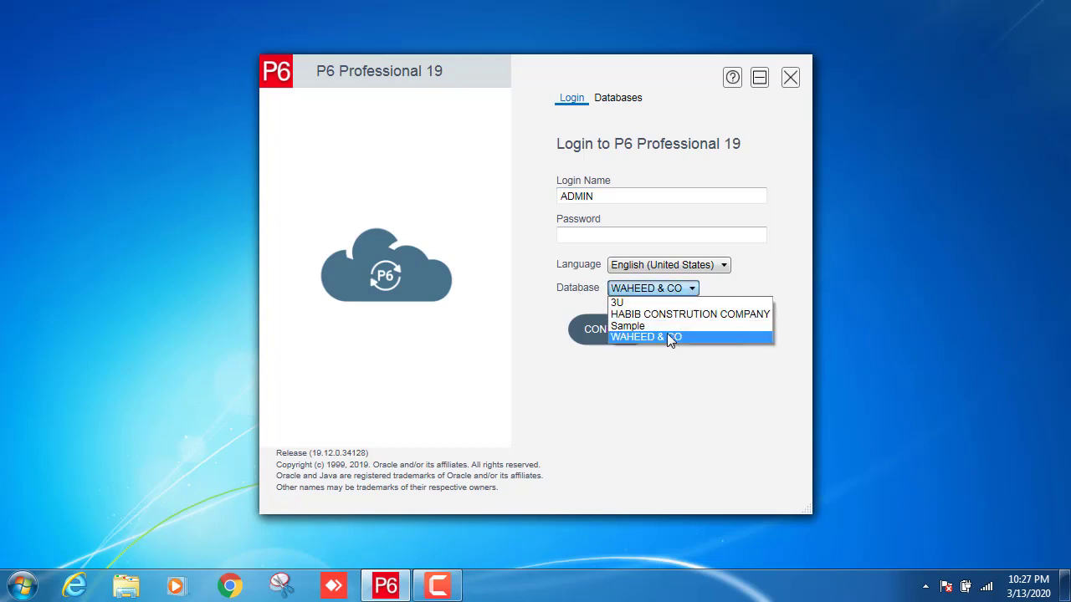
{"action": "left_click", "coordinate": [666, 335]}
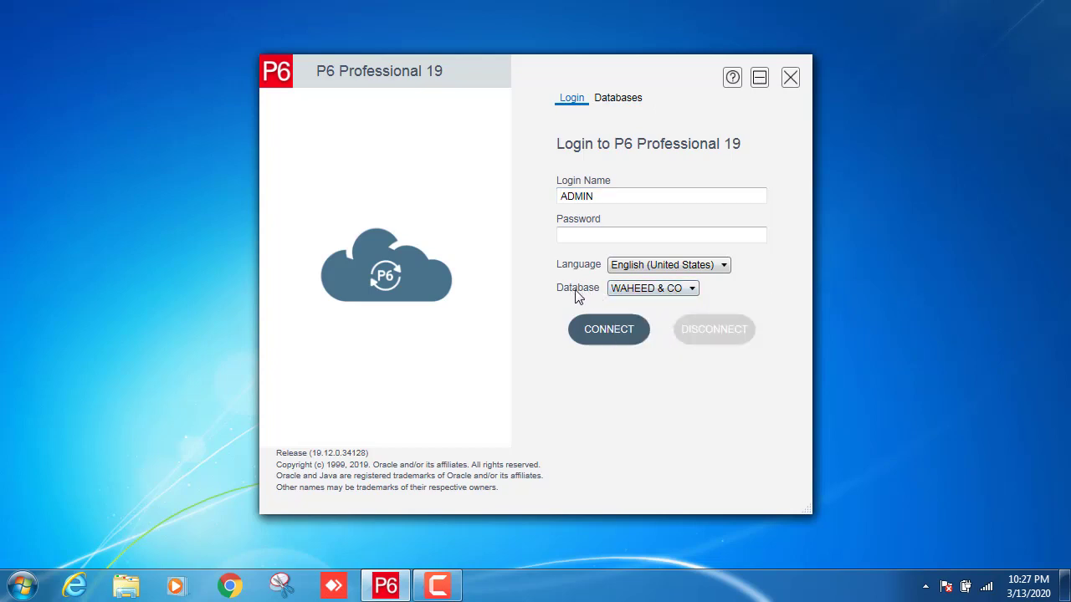
{"action": "left_click", "coordinate": [609, 236]}
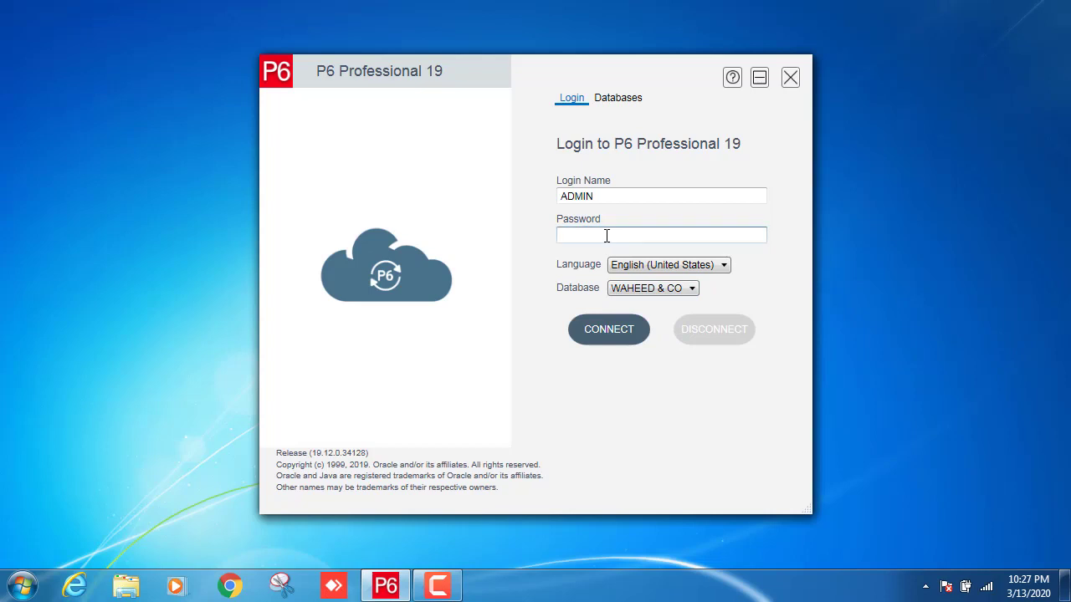
{"action": "left_click", "coordinate": [602, 332]}
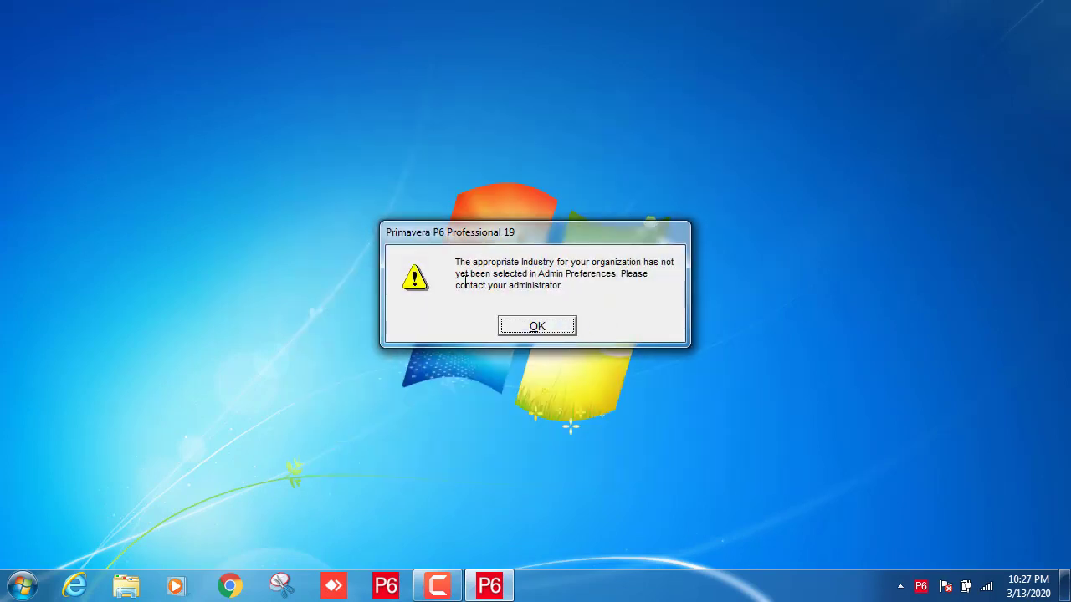
- Acknowledge the warning that no industry is selected in Admin Preferences
{"action": "left_click", "coordinate": [537, 331]}
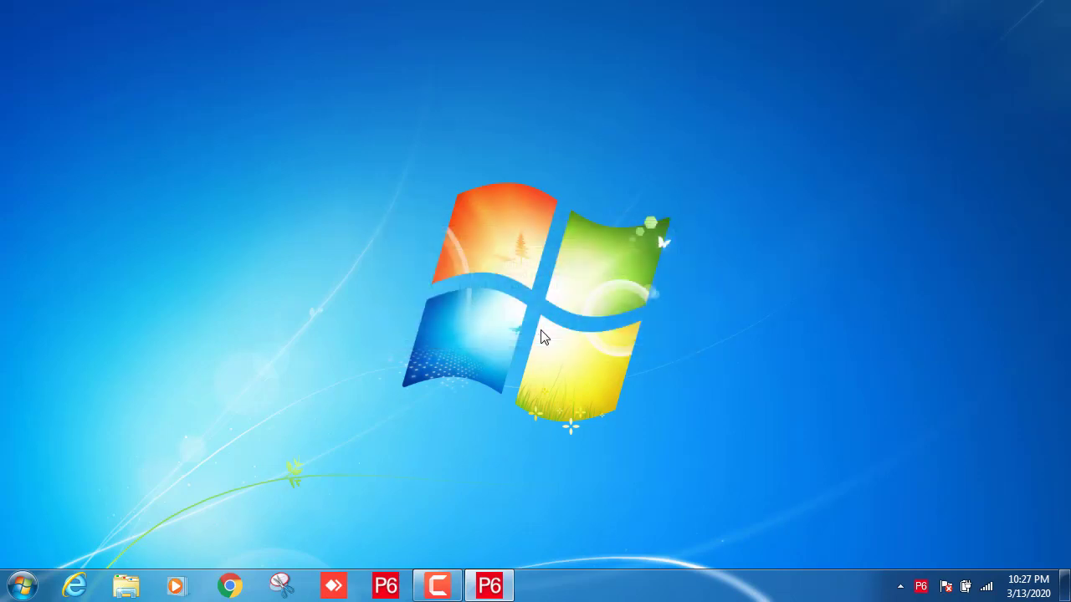